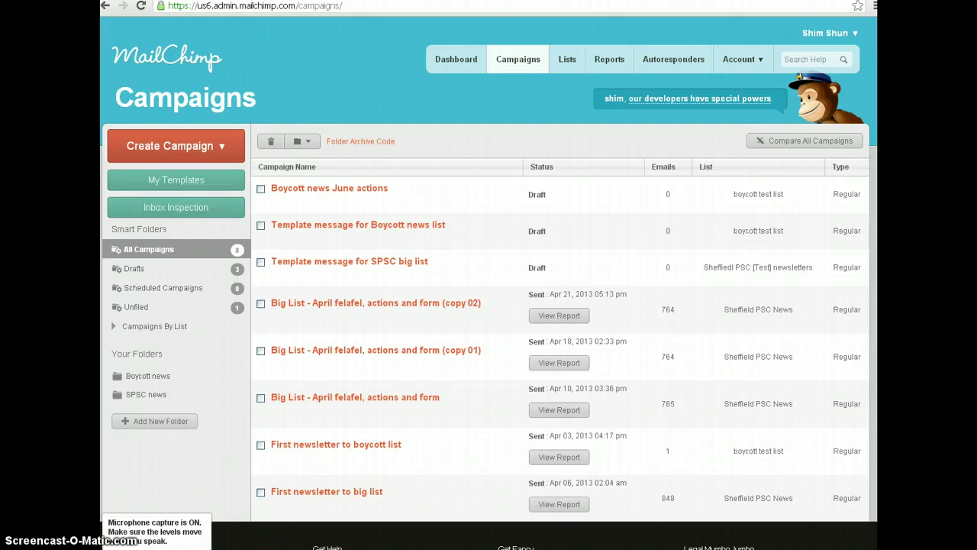
Open the "Boycott news June actions" draft, check its recipient list choices, and return to the pre-delivery checklist.
mouse_move(355, 195)
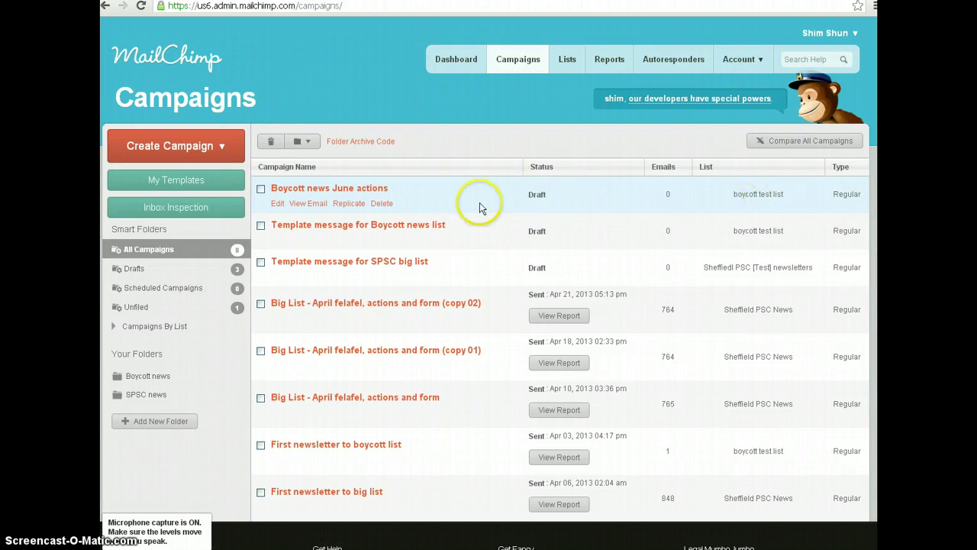
left_click(372, 191)
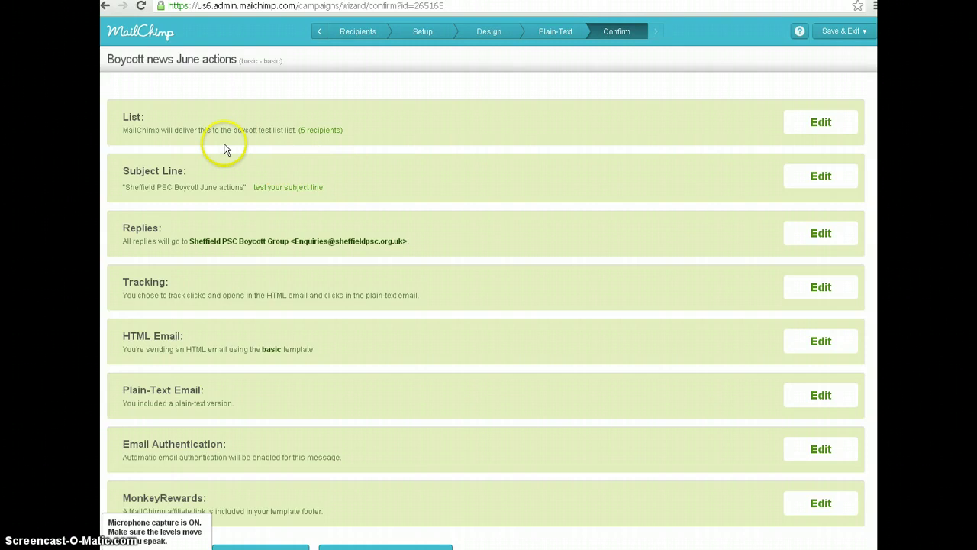
left_click_drag(233, 129, 297, 130)
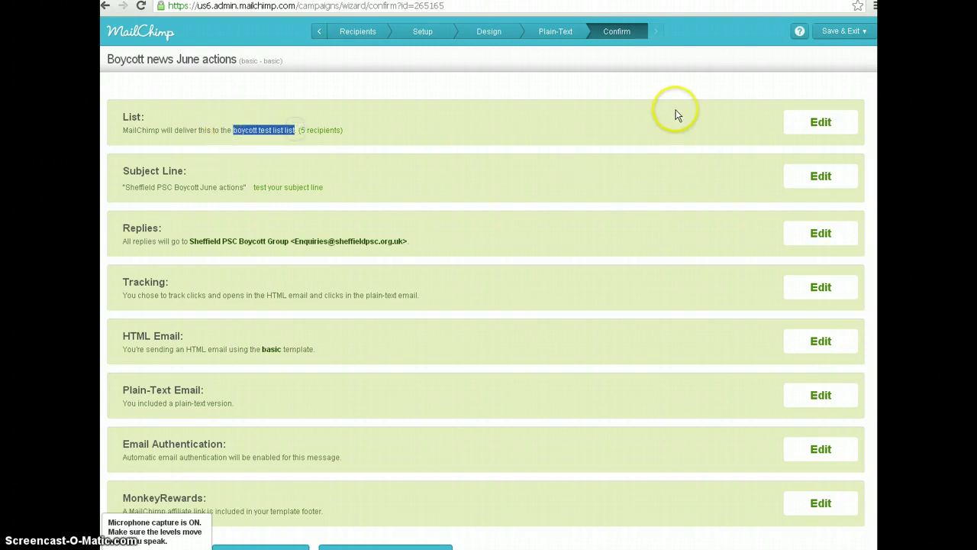
left_click(807, 127)
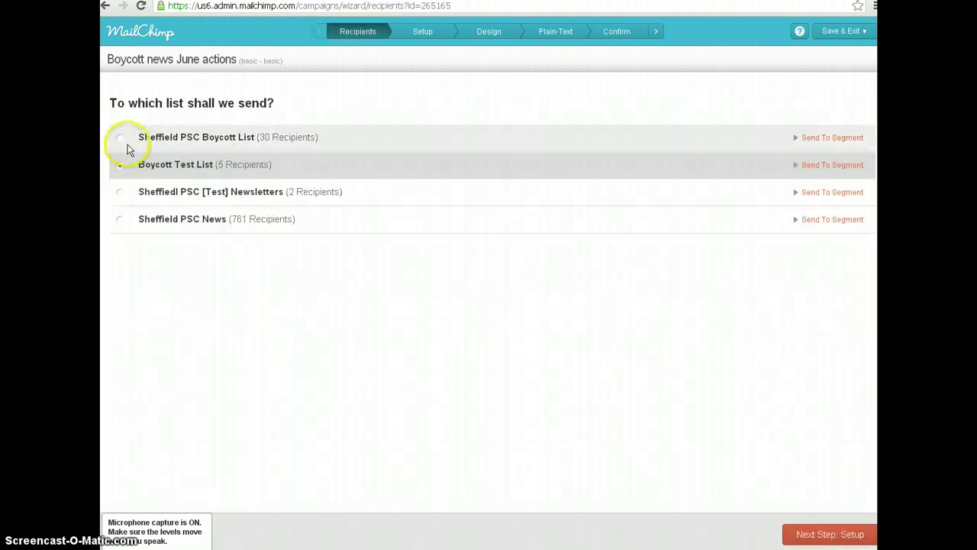
left_click(106, 7)
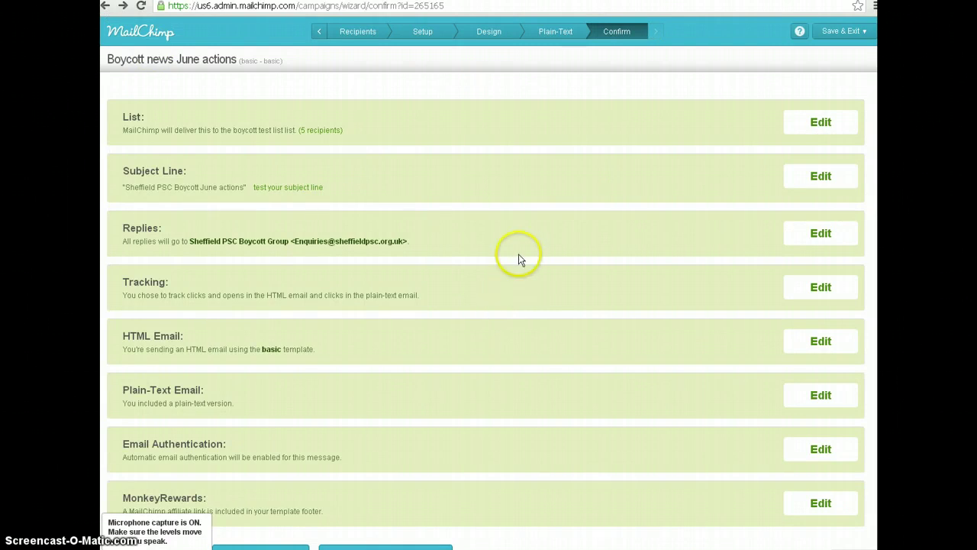
Review the campaign email in the popup preview down to the sign-off under "In solidarity", and close the preview.
scroll(519, 254, "down", 1)
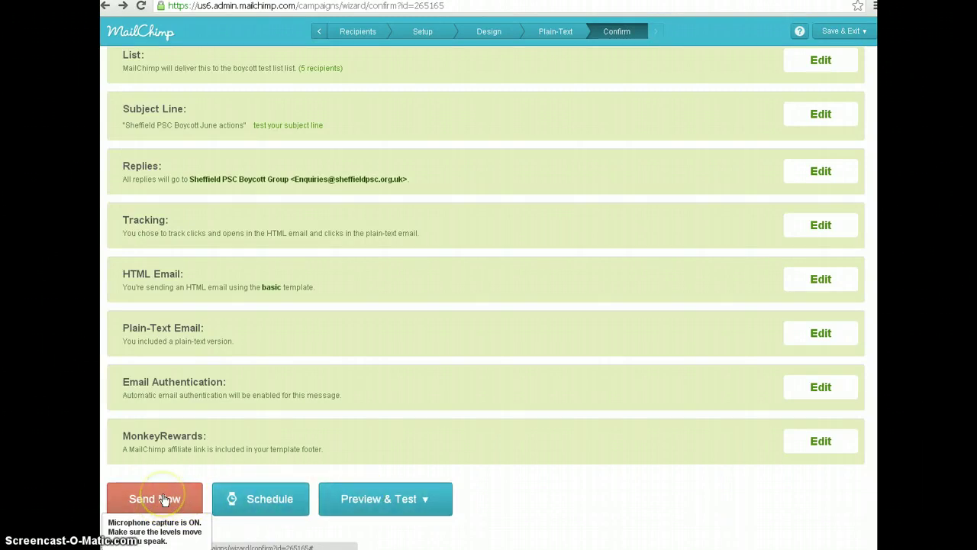
left_click(374, 507)
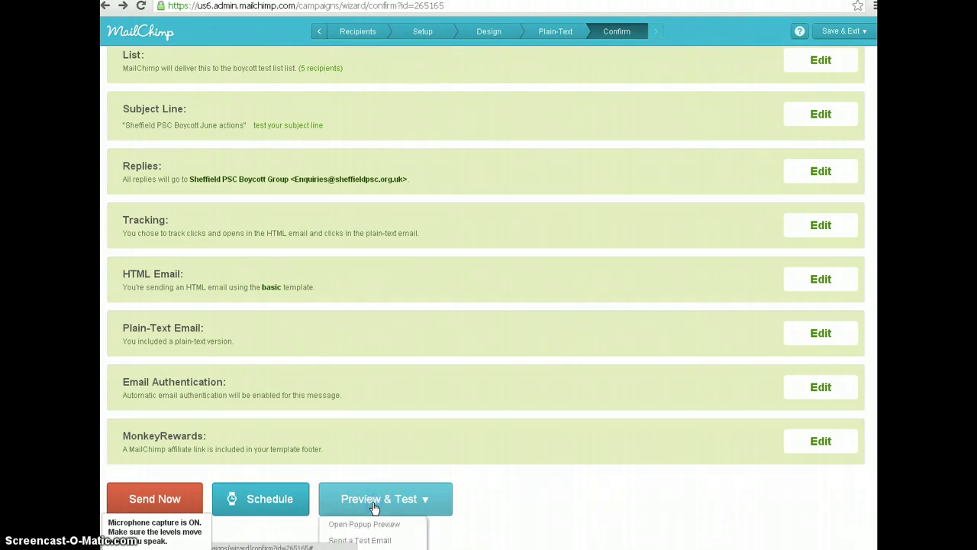
scroll(536, 496, "down", 1)
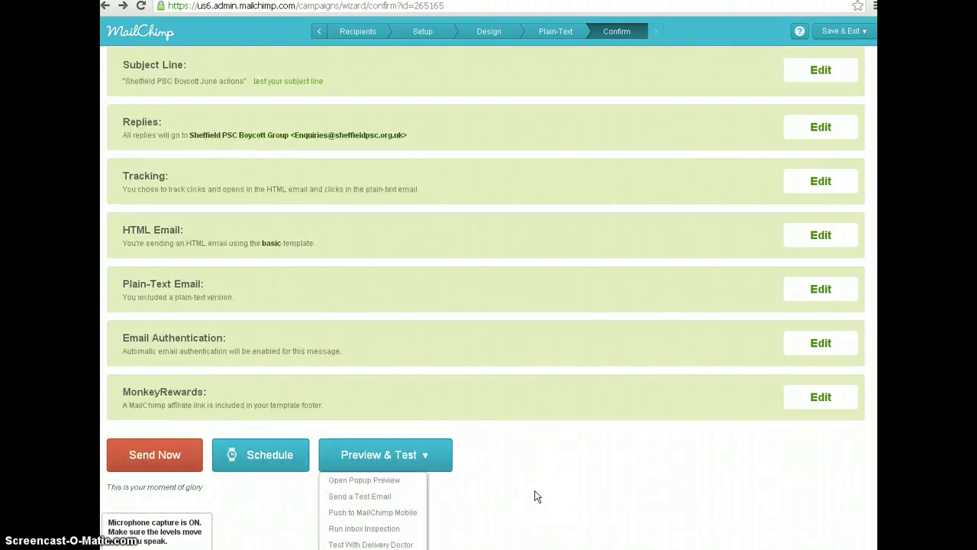
left_click(384, 488)
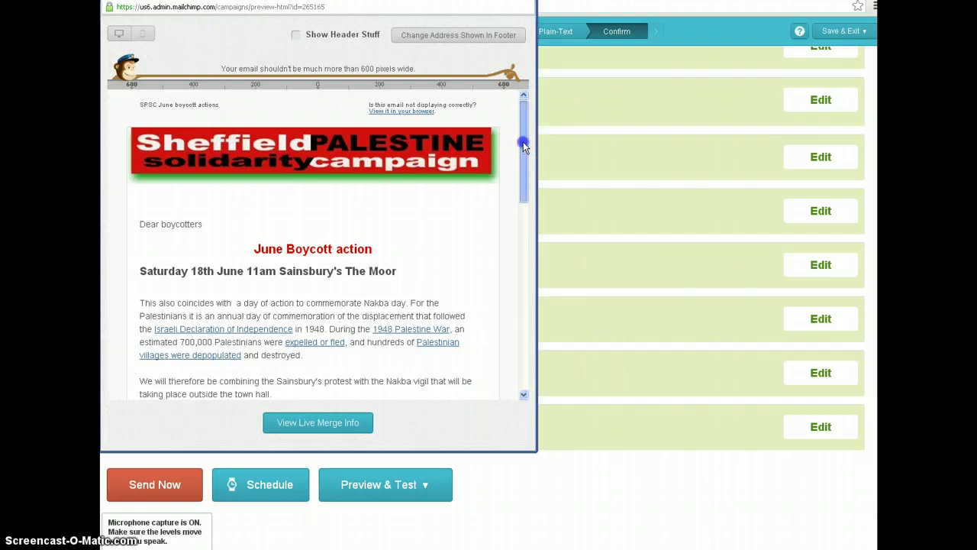
left_click_drag(523, 145, 510, 287)
left_click_drag(179, 322, 134, 316)
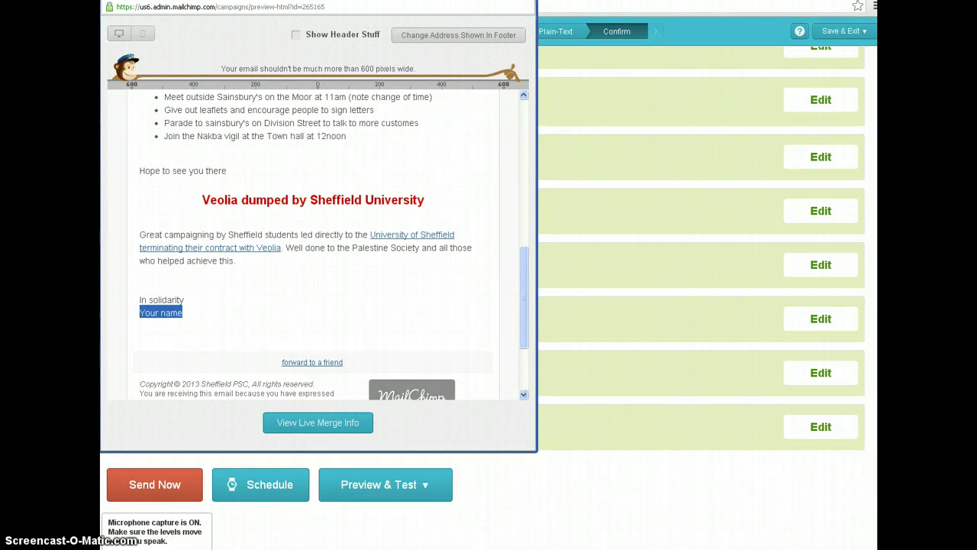
key("ctrl+w")
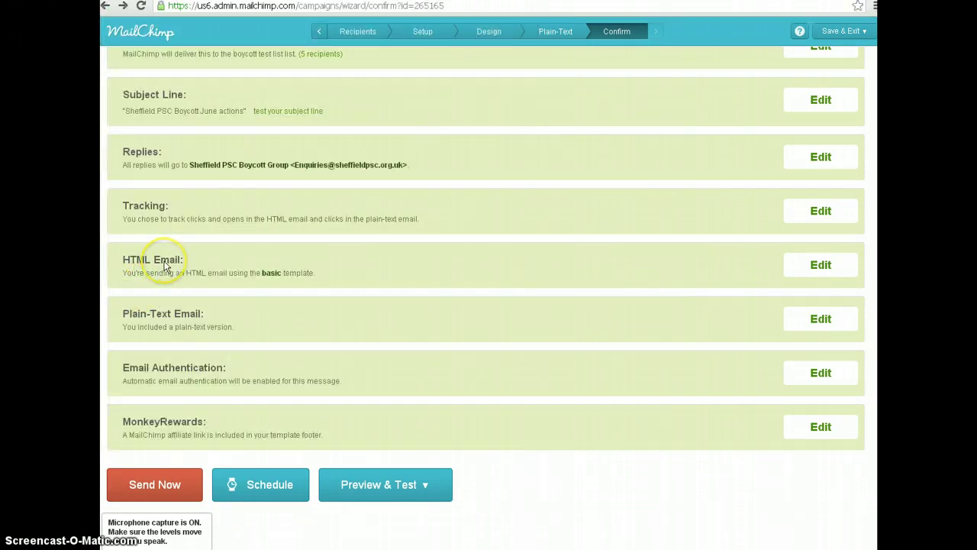
Replace the "Your name" placeholder under "In solidarity" in the HTML email body with the sender's first name, and save the content.
left_click(843, 266)
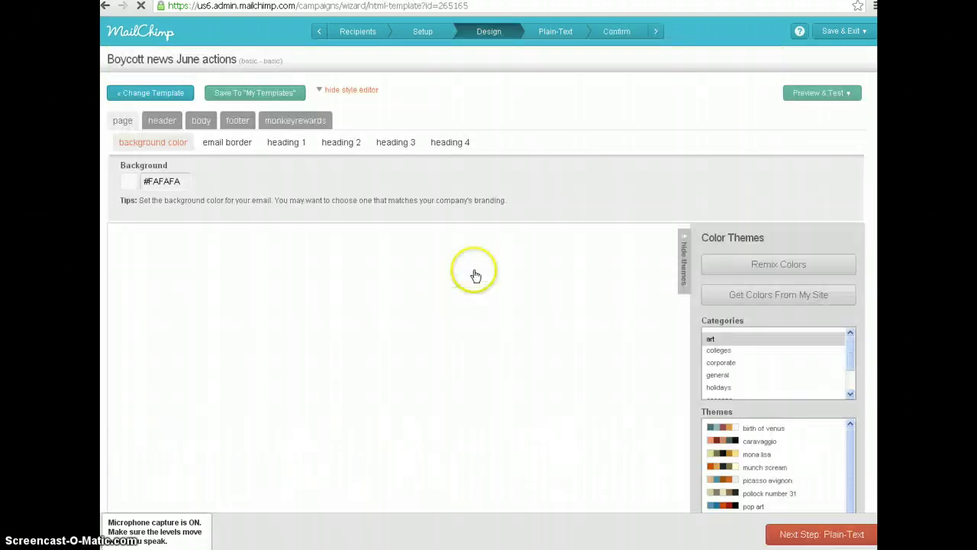
scroll(746, 333, "down", 1)
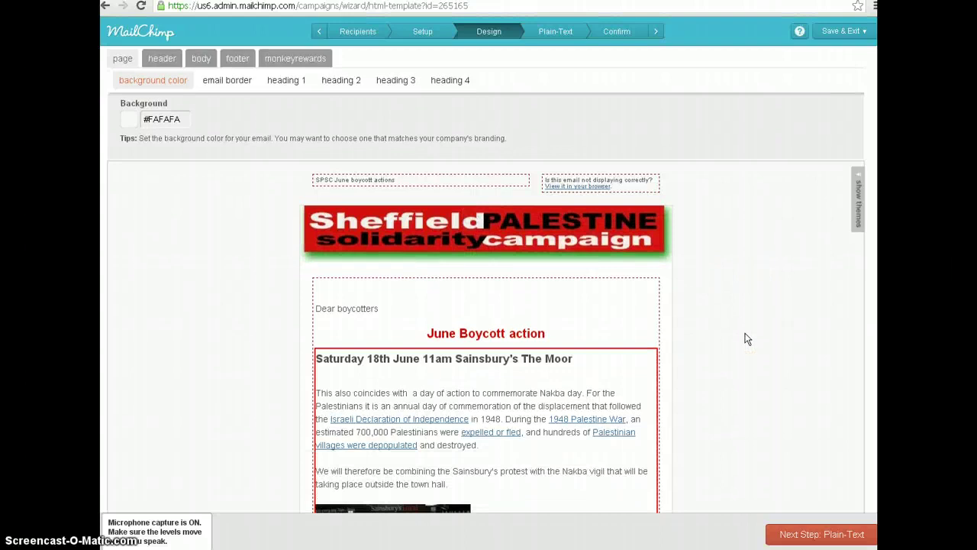
scroll(747, 339, "down", 1)
scroll(748, 340, "down", 1)
mouse_move(650, 183)
left_click(645, 166)
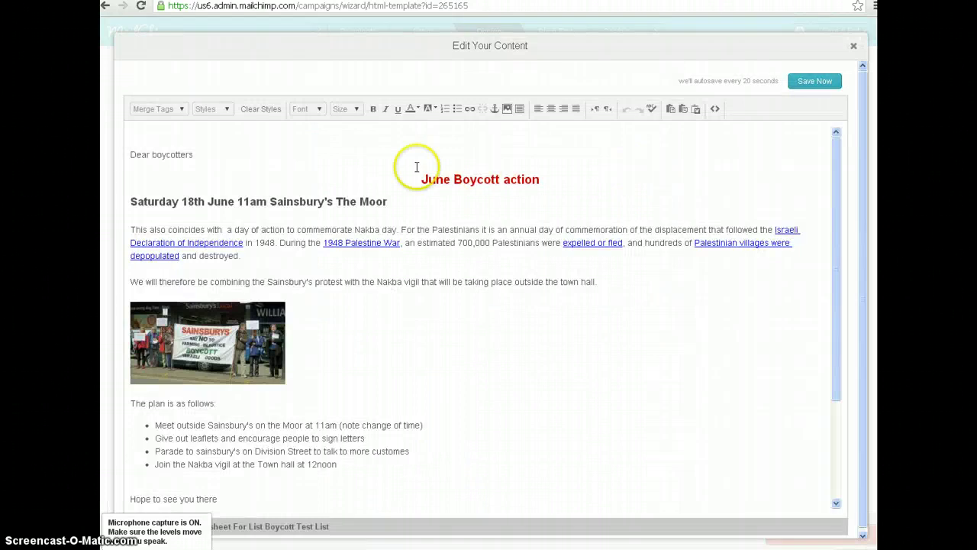
scroll(573, 312, "down", 3)
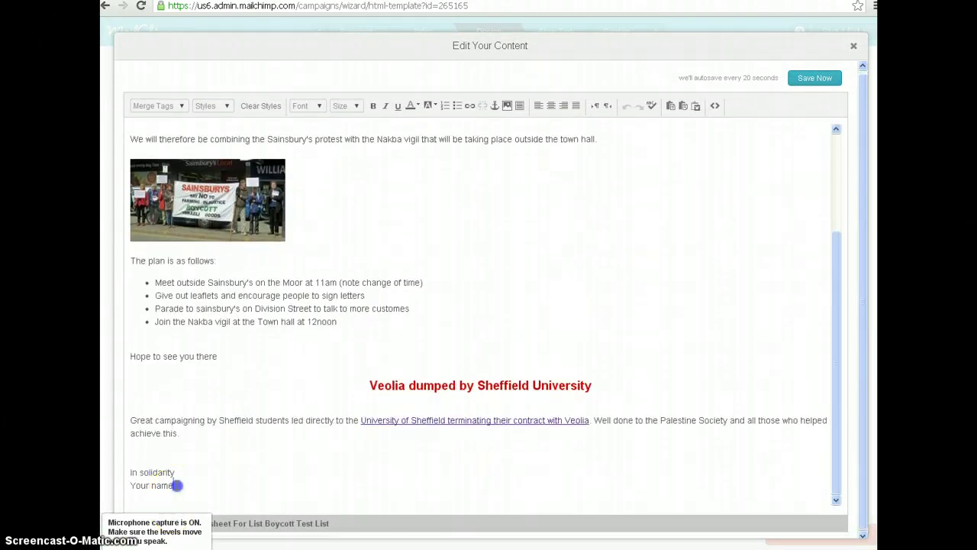
left_click_drag(175, 485, 130, 486)
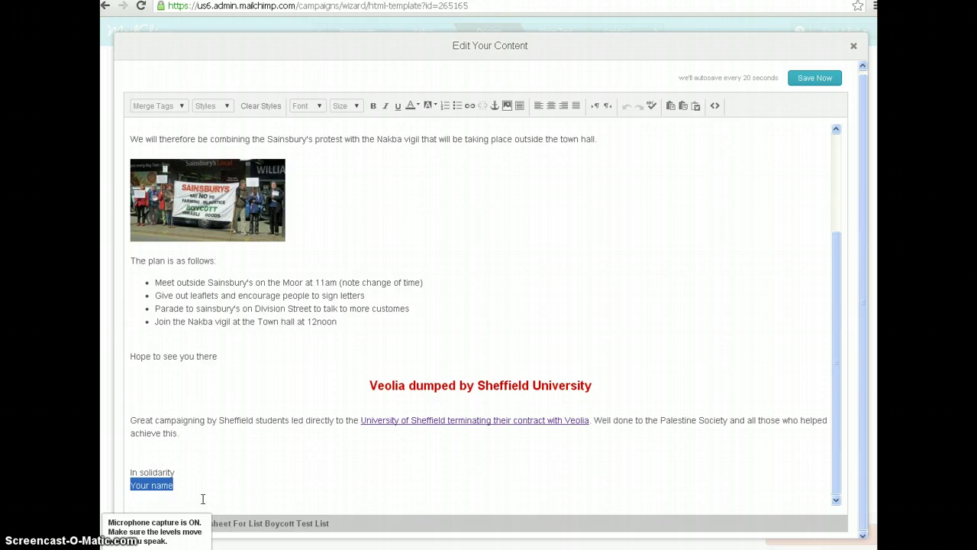
type("J")
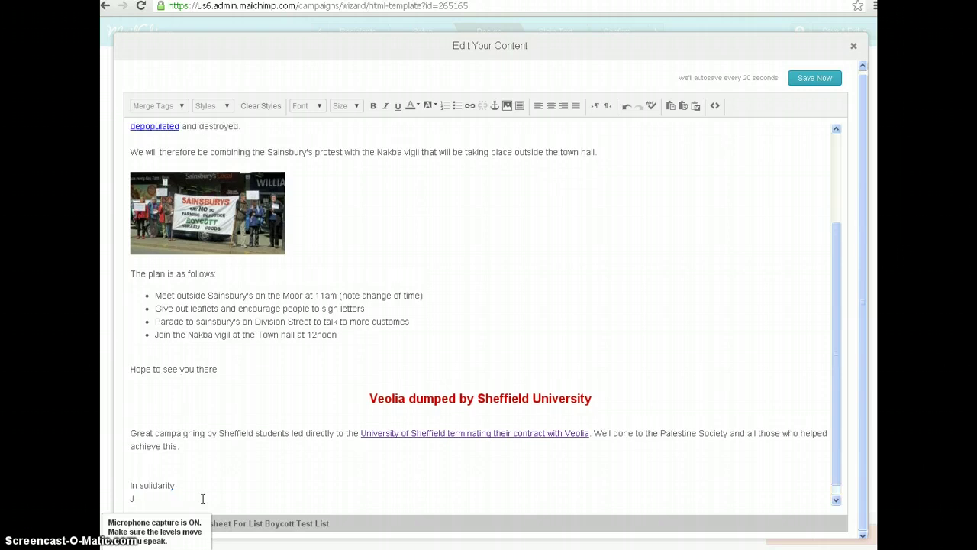
type("une")
left_click(809, 80)
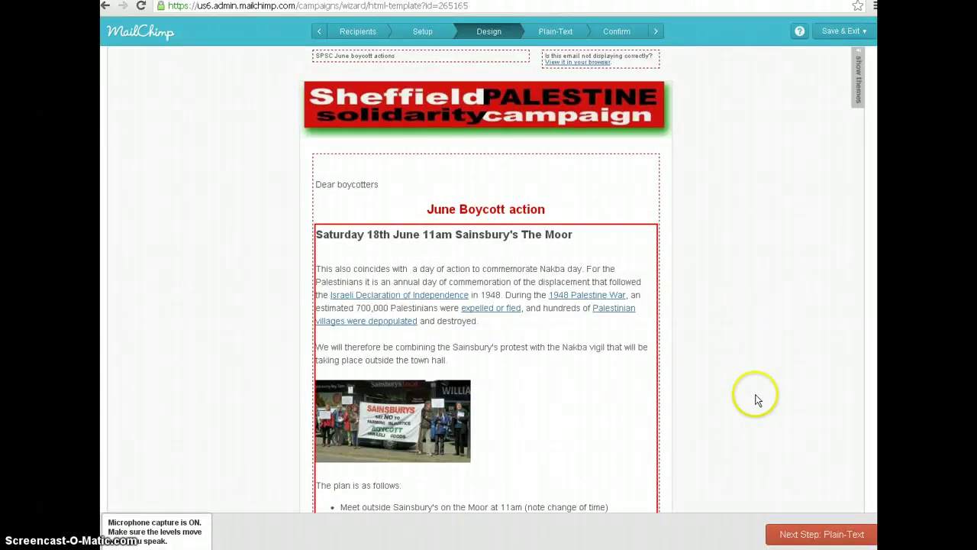
Regenerate the plain-text message by copying the text from the HTML email.
left_click(827, 537)
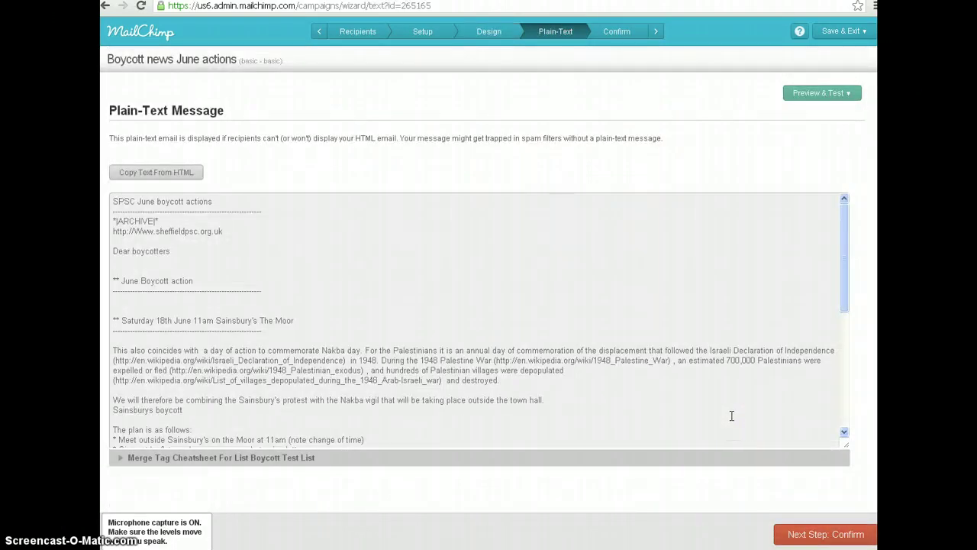
left_click(173, 177)
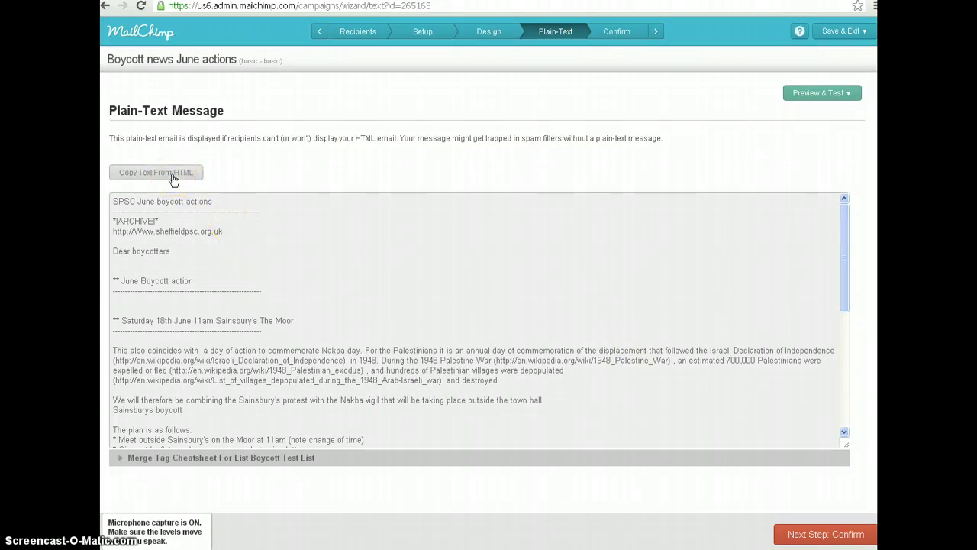
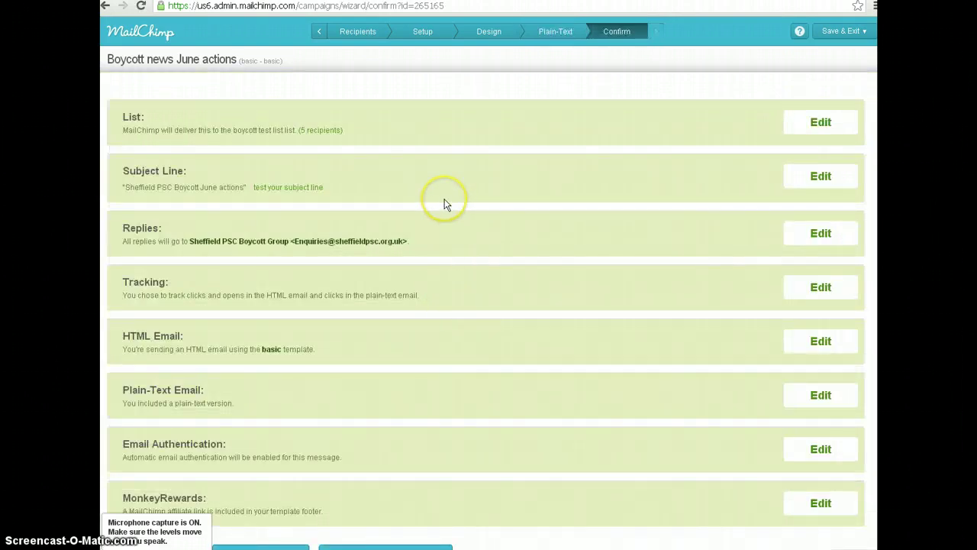
Send a test email of the campaign to the prefilled address and close the test dialog.
scroll(445, 205, "down", 1)
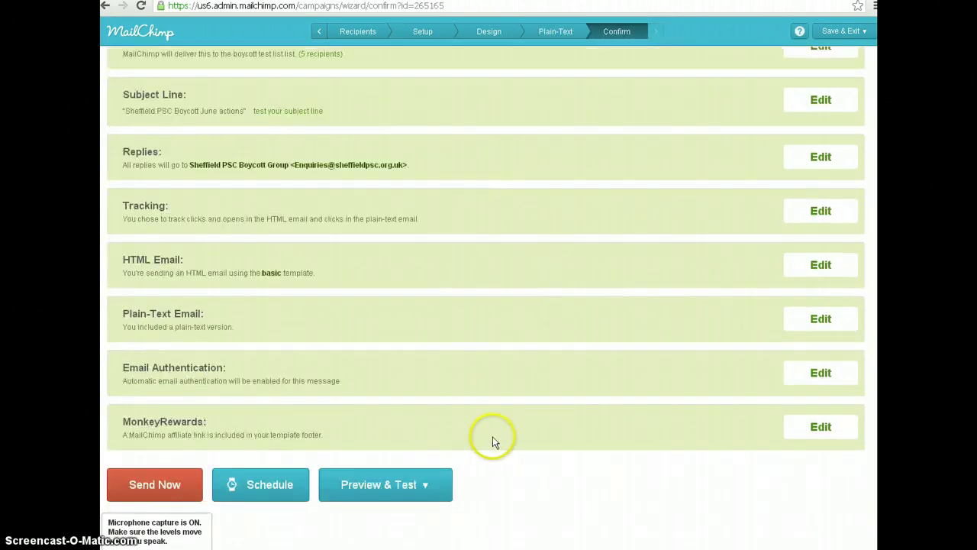
left_click(433, 489)
left_click(393, 526)
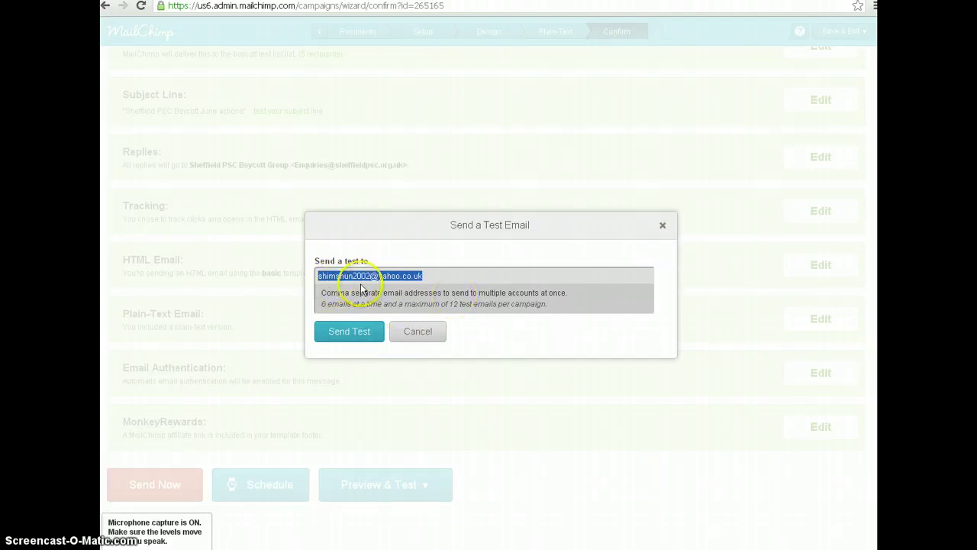
left_click(349, 333)
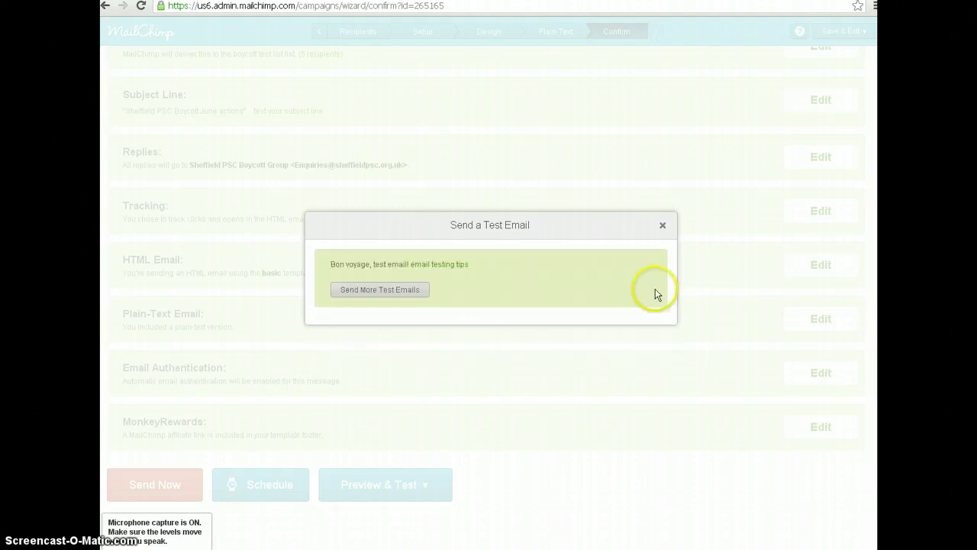
left_click(663, 227)
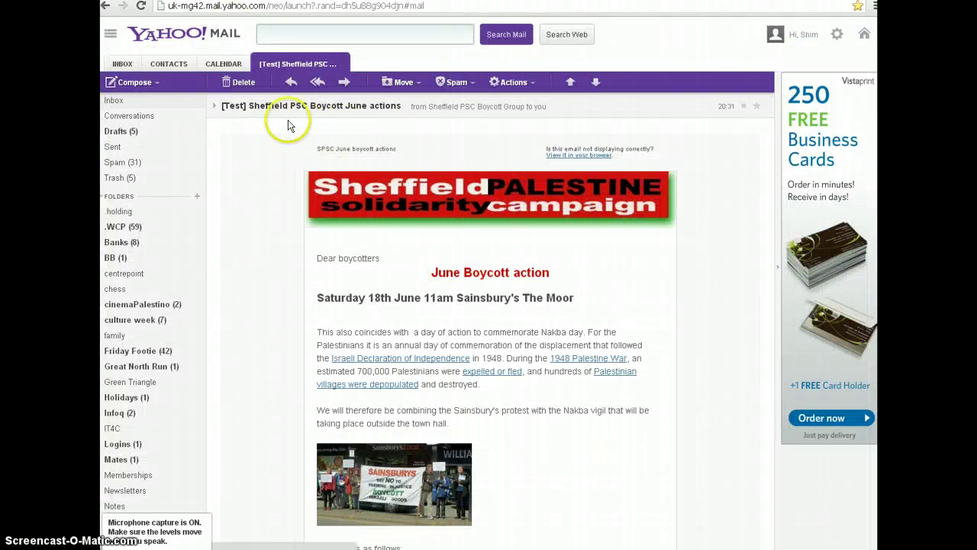
Check the received test email in Yahoo Mail and its browser version, and return to the MailChimp pre-delivery checklist.
left_click(236, 120)
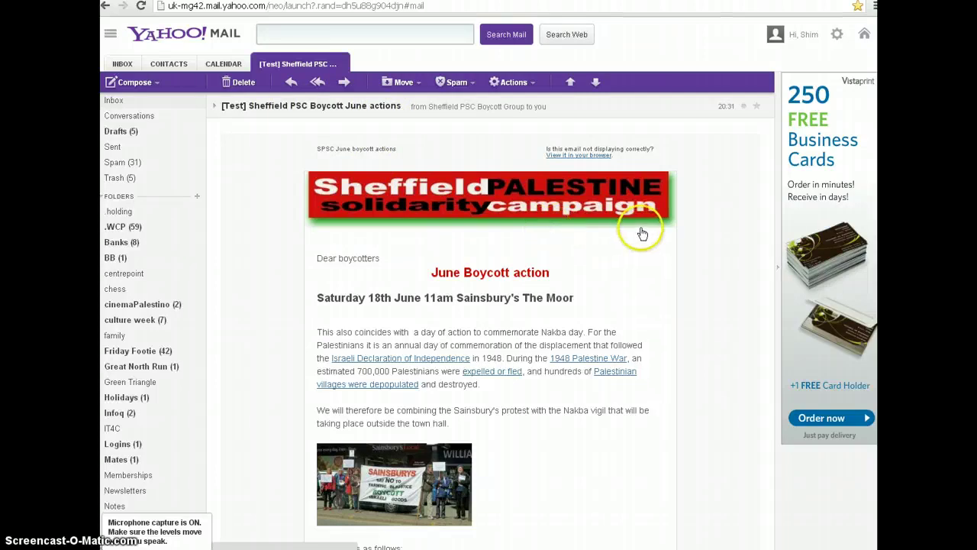
scroll(642, 233, "down", 5)
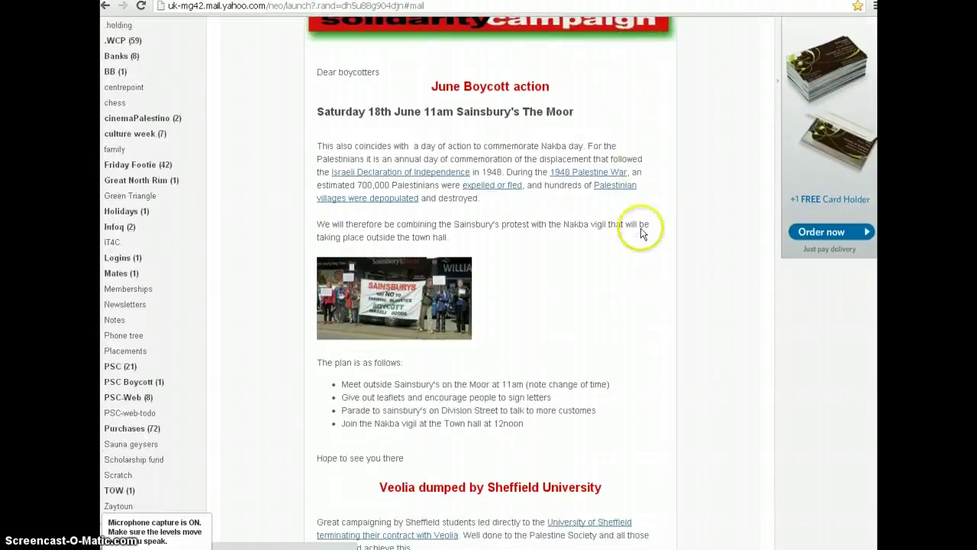
scroll(642, 233, "down", 3)
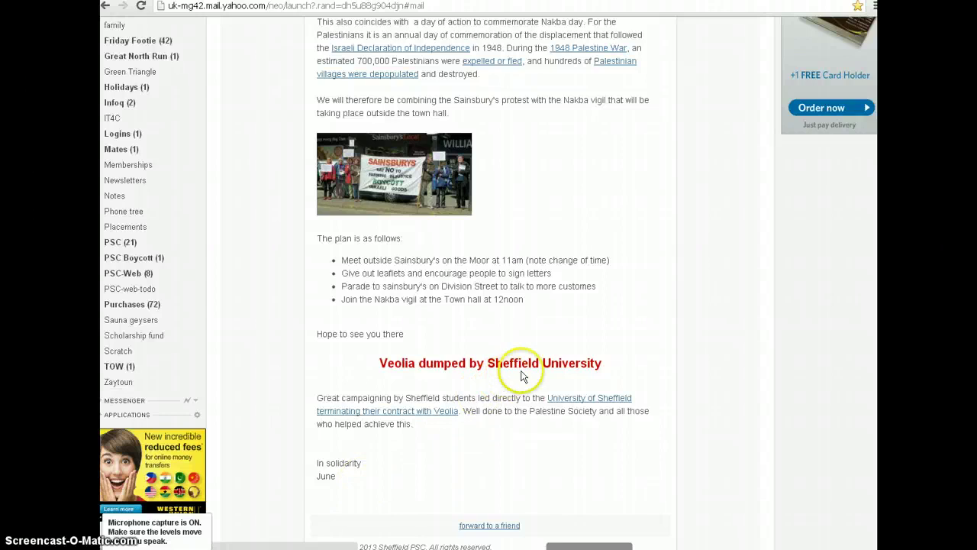
scroll(522, 376, "up", 8)
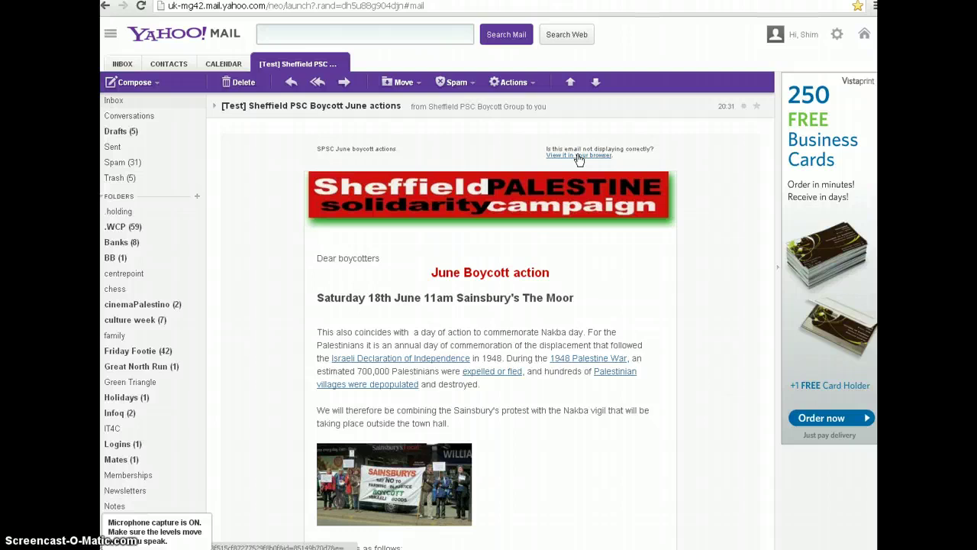
left_click(580, 160)
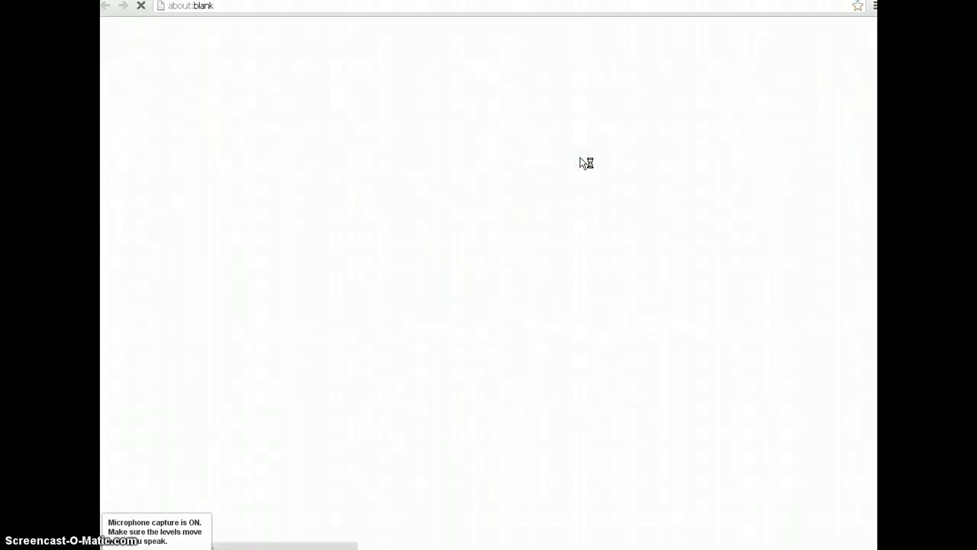
left_click(427, 200)
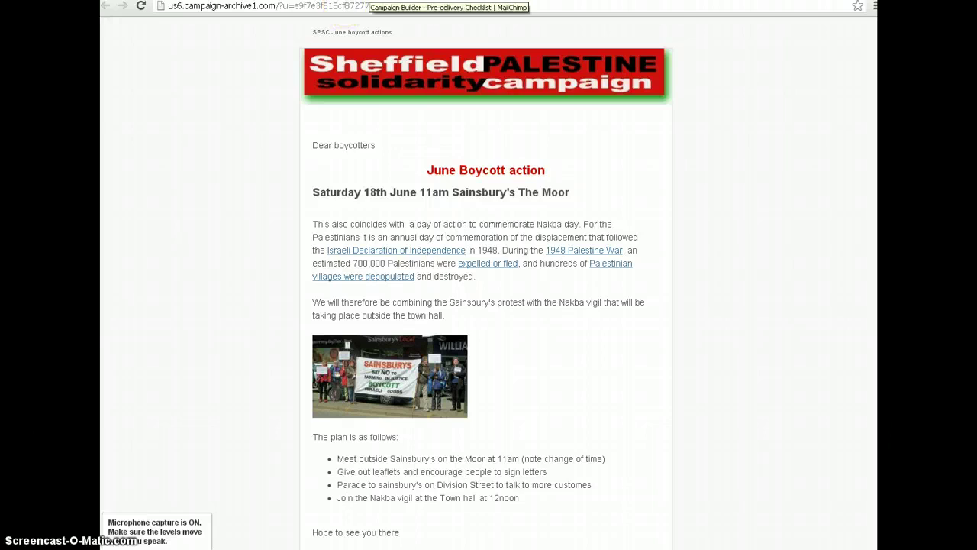
left_click(374, 1)
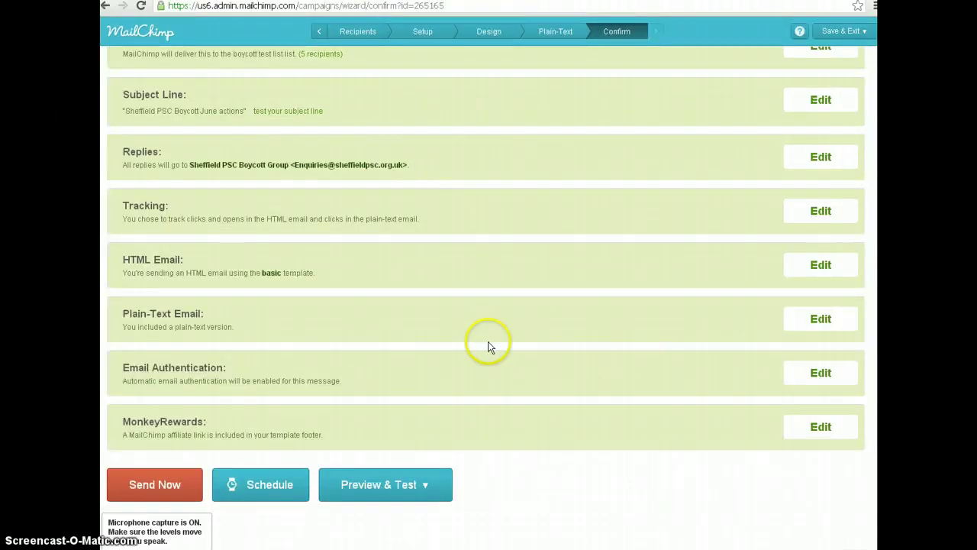
left_click(393, 484)
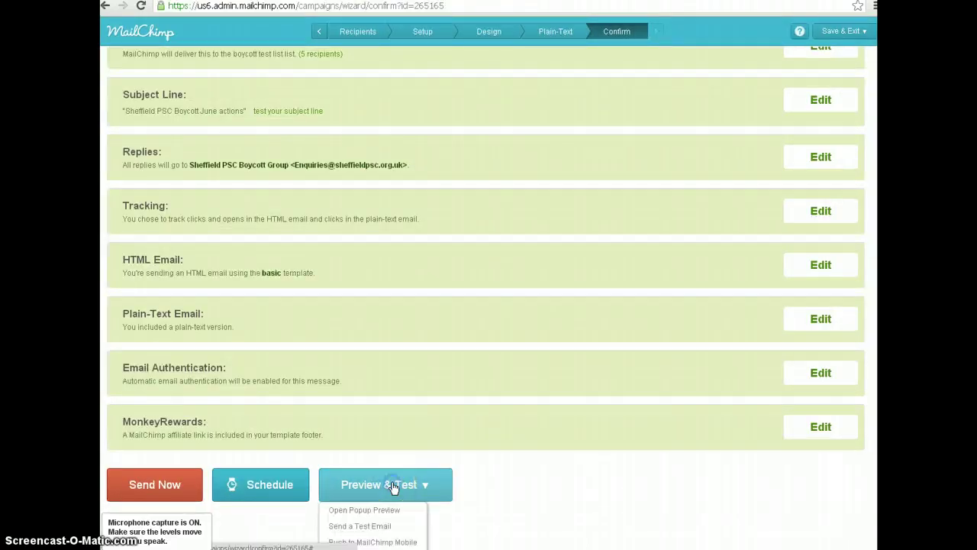
scroll(505, 494, "down", 1)
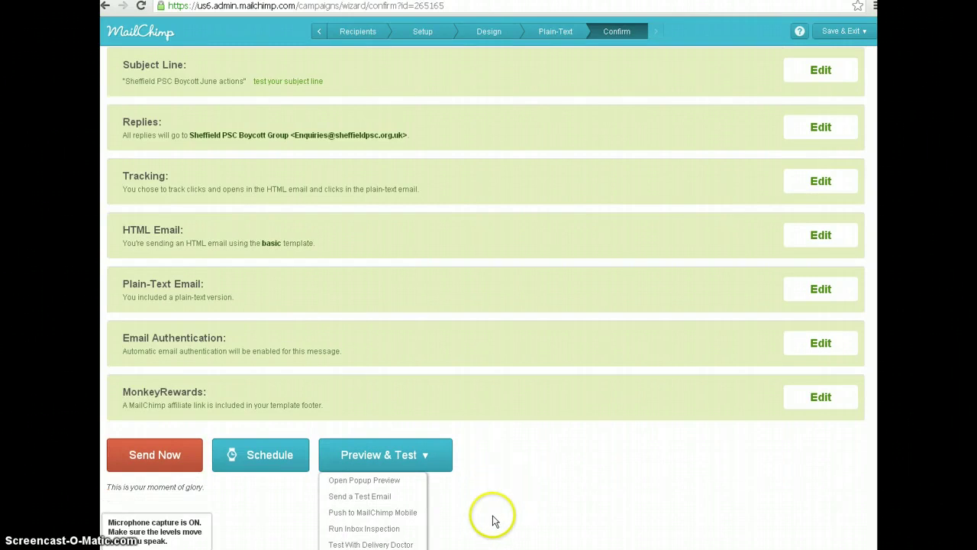
left_click(409, 519)
left_click(588, 471)
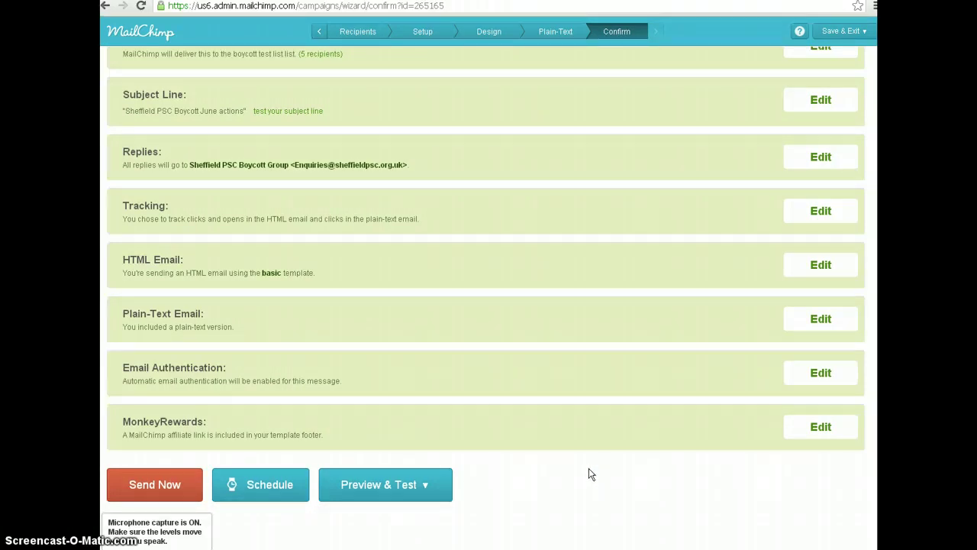
left_click(585, 475)
Bring up the campaign's send confirmation to check the recipients, and dismiss it without sending.
left_click(138, 488)
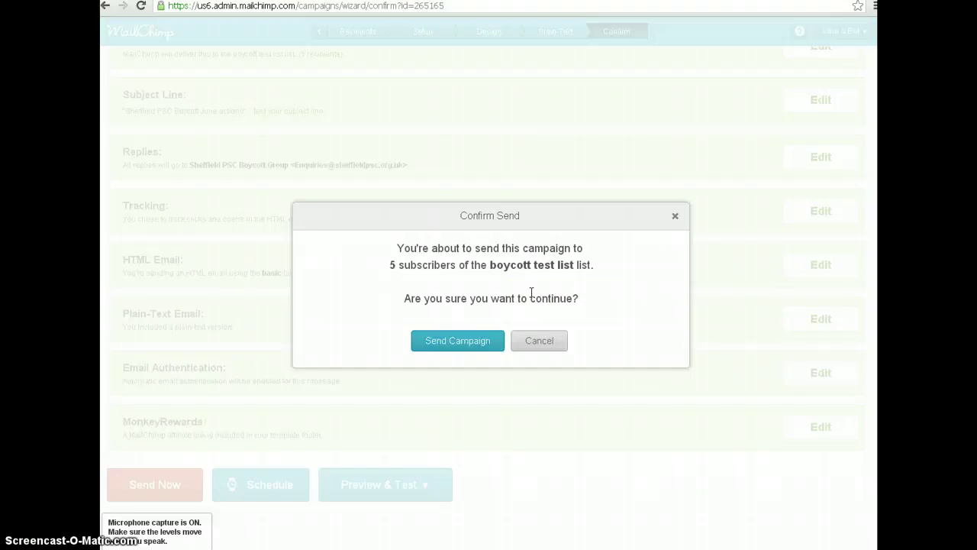
left_click(676, 220)
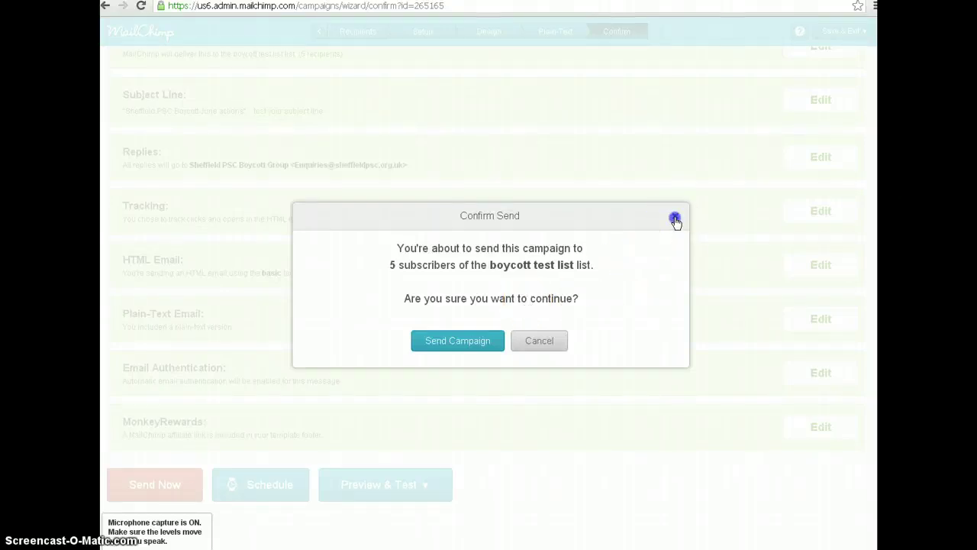
left_click(675, 220)
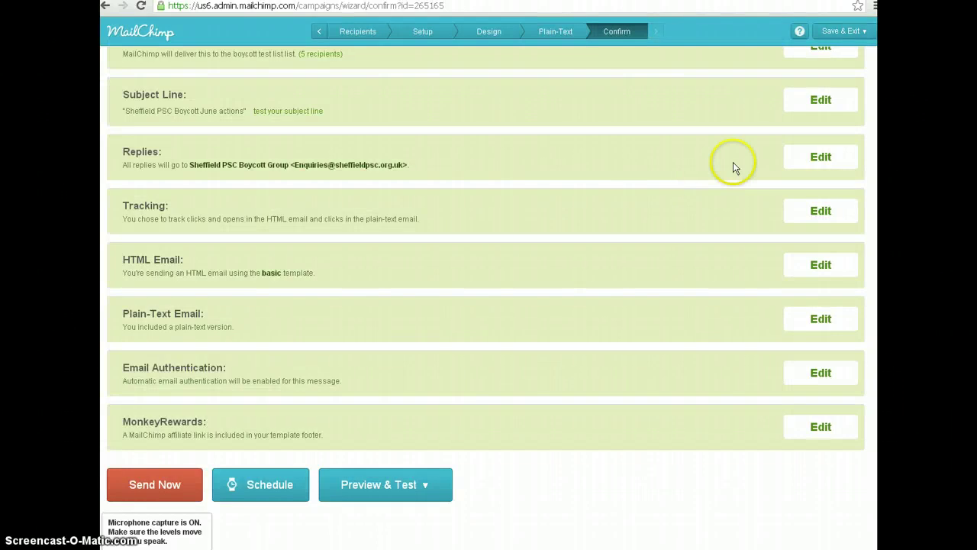
Save the campaign draft and exit to the dashboard.
left_click(834, 31)
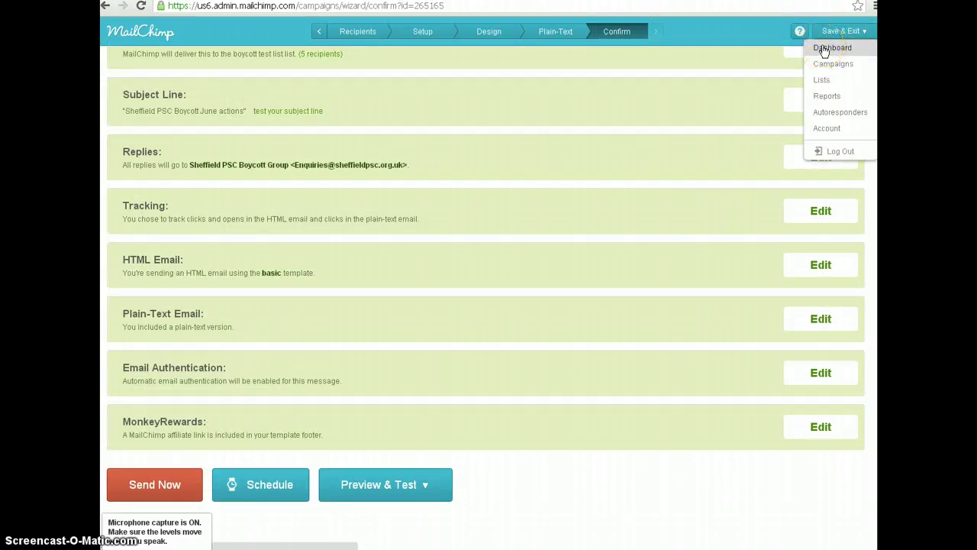
left_click(828, 47)
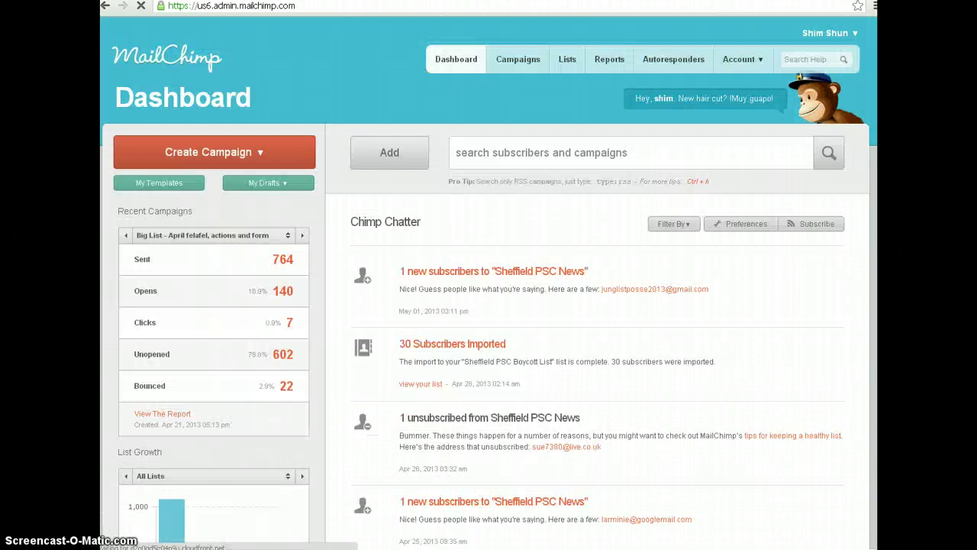